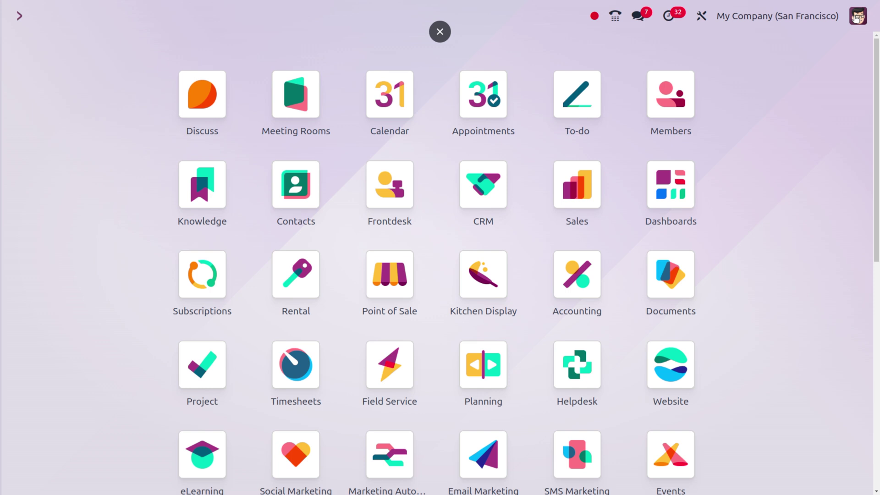
Log out of the Mitchell Admin account from the user menu.
{"action": "left_click", "coordinate": [858, 16]}
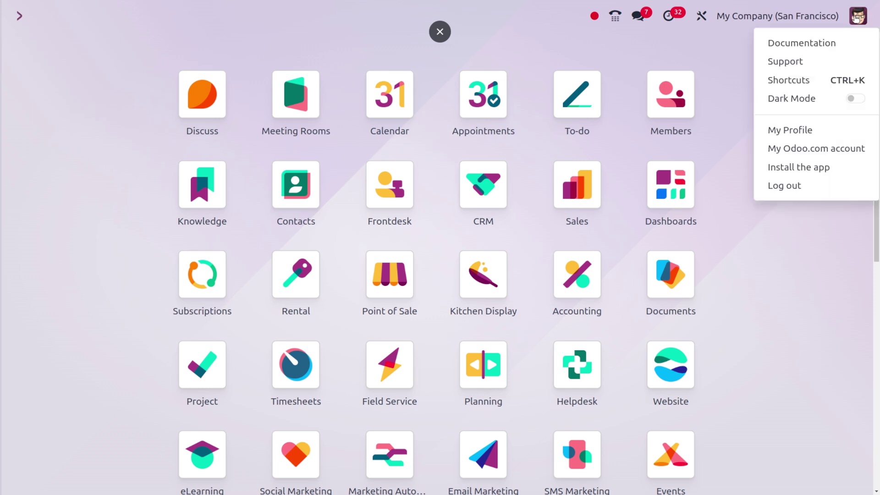
{"action": "left_click", "coordinate": [829, 196]}
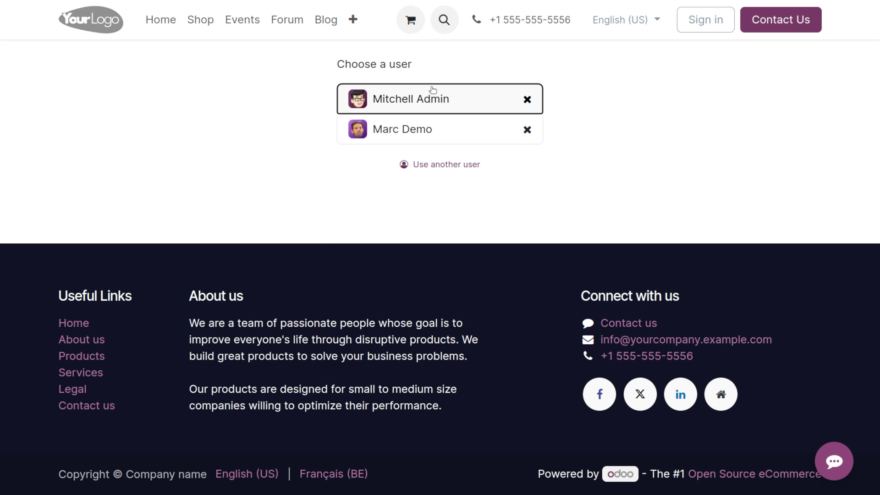
Sign in as Marc Demo with the demo password and dismiss the password breach warning.
{"action": "left_click", "coordinate": [402, 129]}
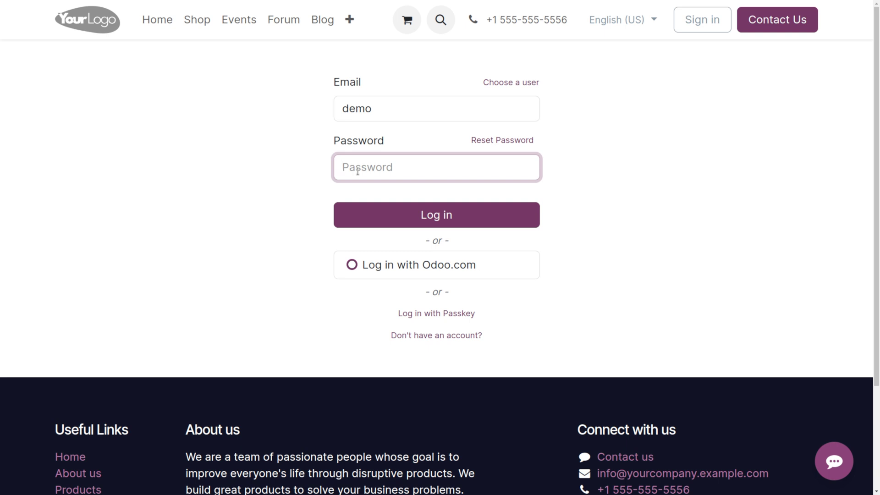
{"action": "type", "text": "demo"}
{"action": "left_click", "coordinate": [427, 225]}
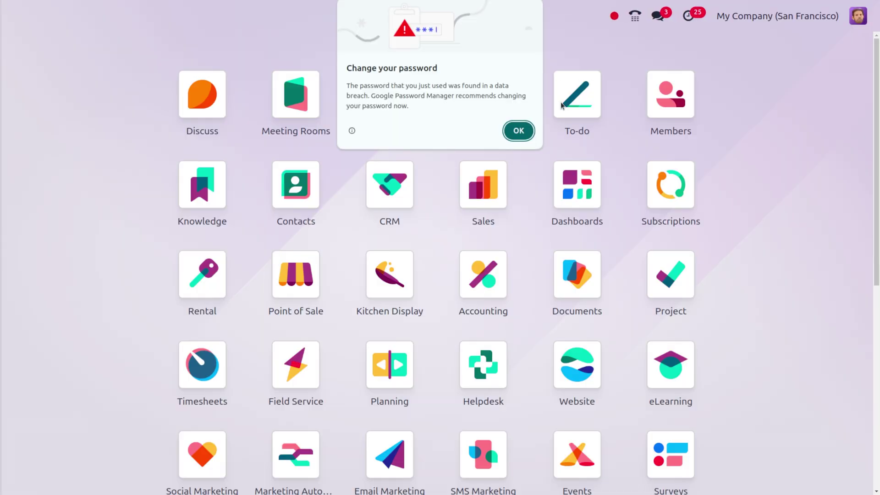
{"action": "left_click", "coordinate": [518, 131]}
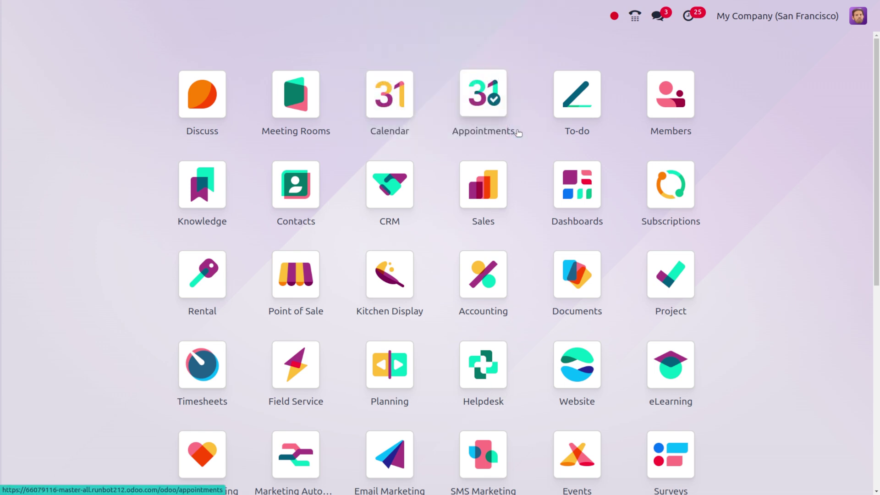